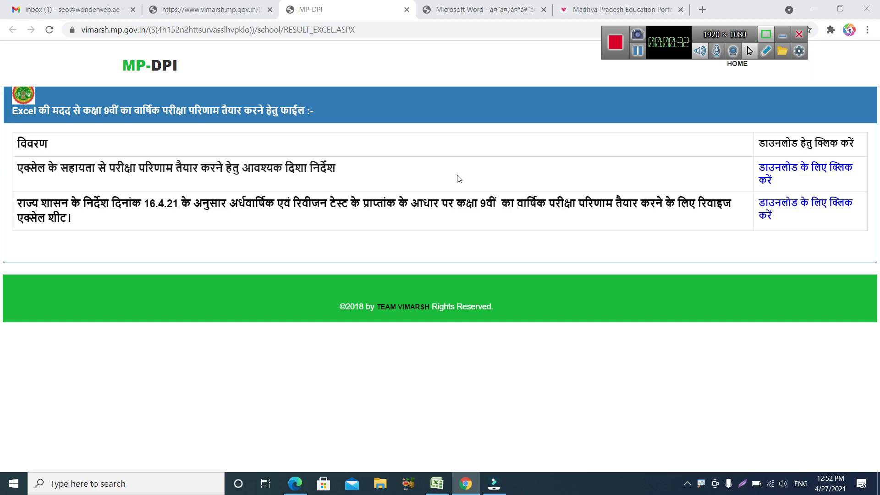
Switch to the Chrome tab showing Result_Sheet_Instruction_New.pdf.
left_click(458, 9)
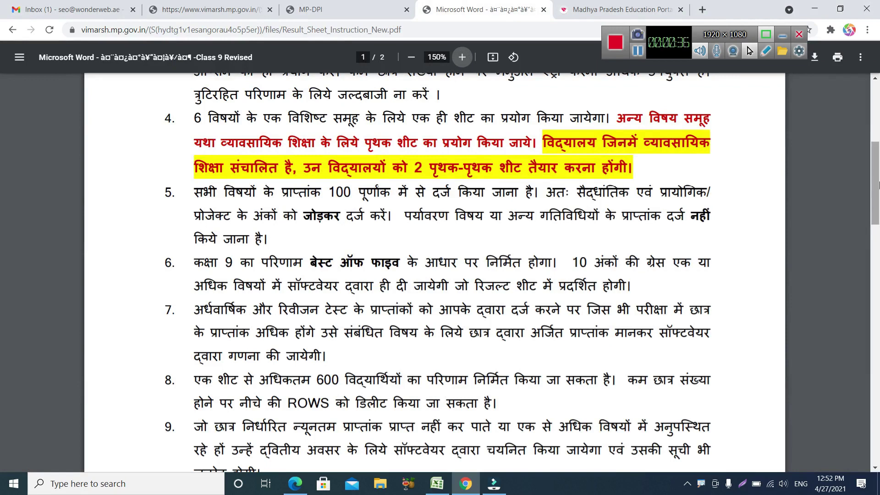
Jump to the top of page 1 to show the heading and the gender, category and date rules.
left_click(878, 120)
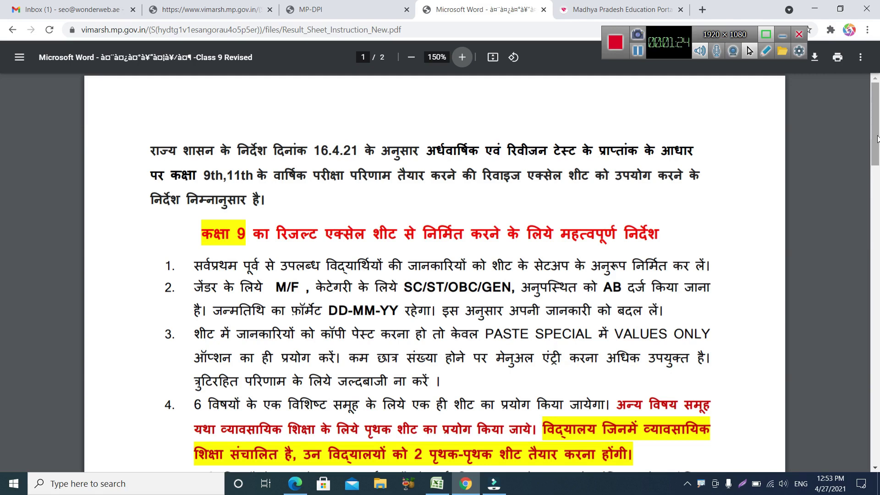
Scroll down through guidelines 4–9 on vocational sheets, best-of-five results and the 600-student limit.
left_click_drag(877, 138, 876, 164)
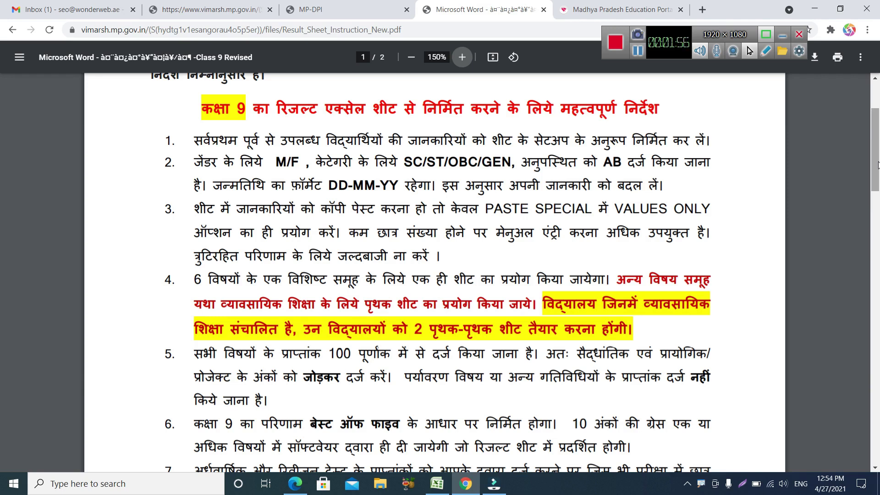
left_click_drag(878, 165, 878, 182)
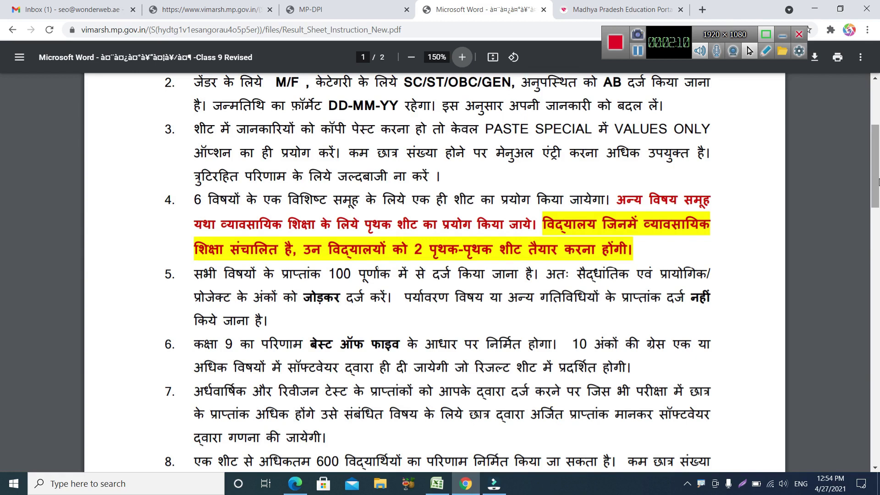
left_click_drag(877, 182, 877, 192)
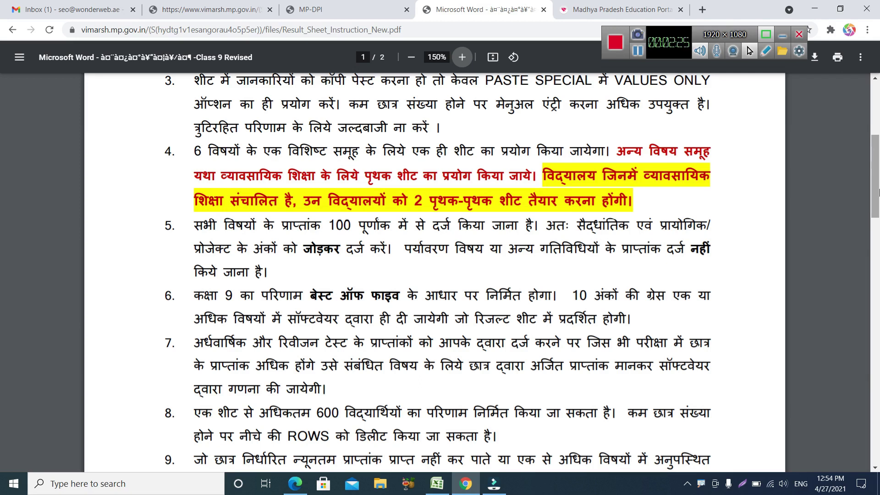
left_click_drag(878, 192, 878, 207)
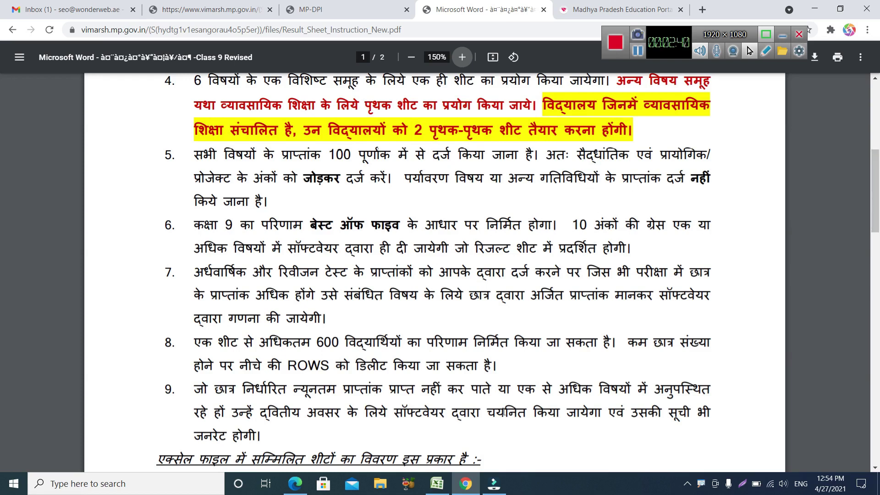
In the 9-ANNUAL-2021_Revised workbook, check that the first two subjects are HINDI and ENGLISH.
left_click(437, 483)
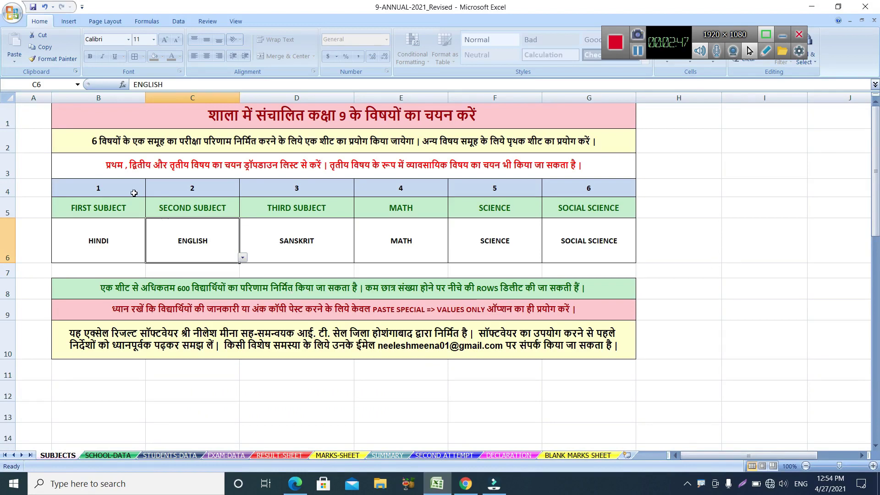
left_click(114, 236)
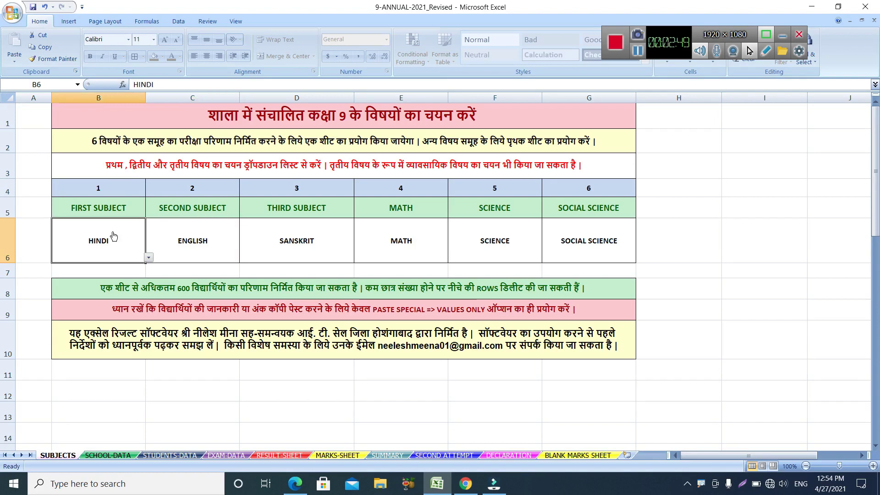
left_click(178, 242)
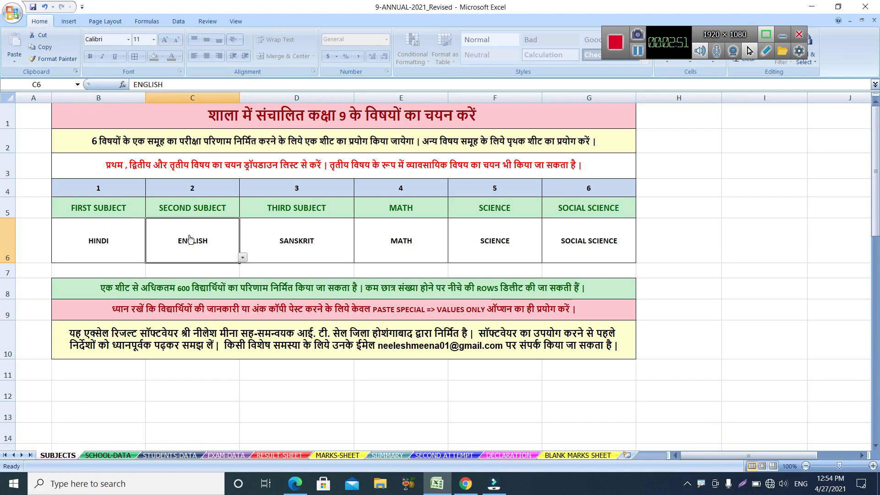
left_click(242, 257)
left_click(290, 246)
Confirm SANSKRIT, MATH, SCIENCE and SOCIAL SCIENCE as the remaining subjects, then go to SCHOOL-DATA.
left_click(290, 246)
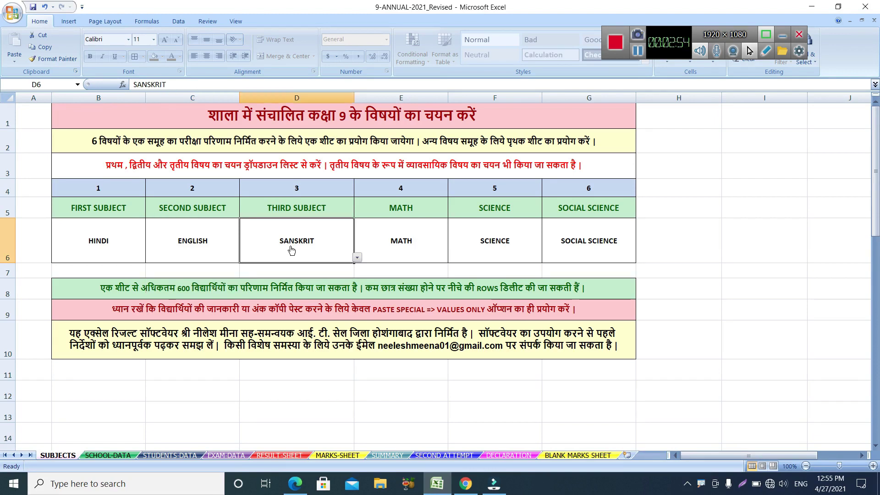
left_click(396, 240)
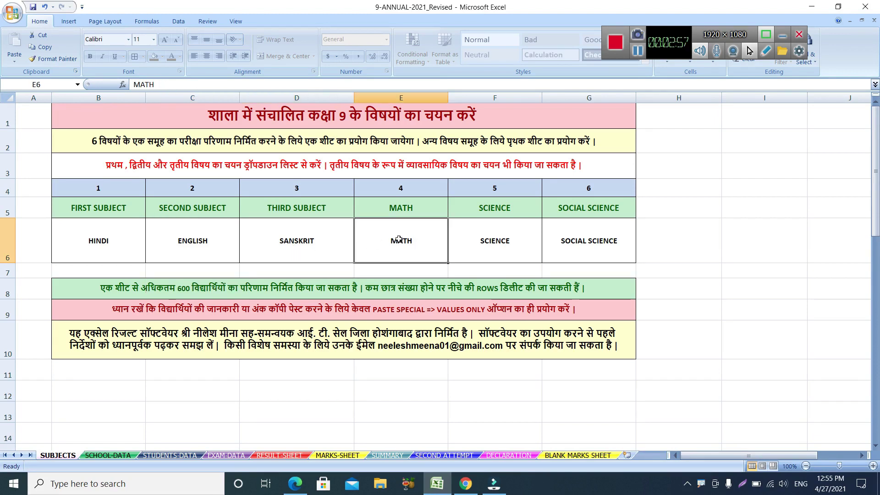
left_click(476, 231)
left_click(624, 243)
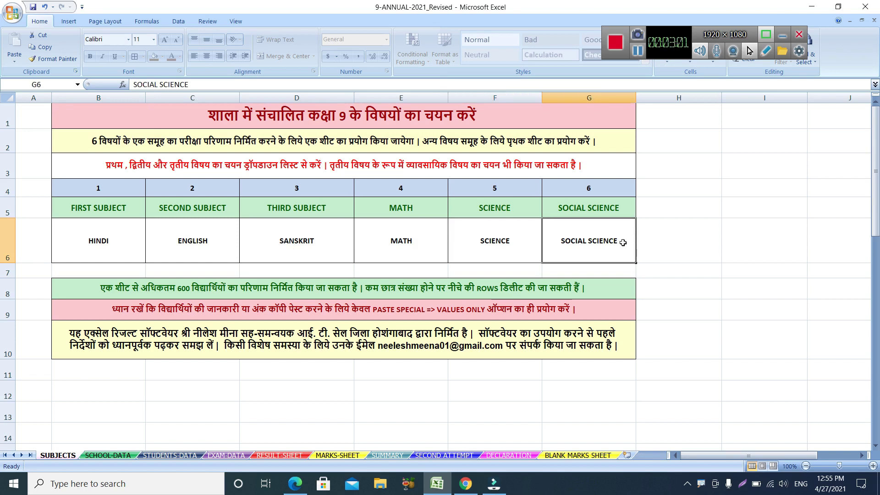
left_click(108, 454)
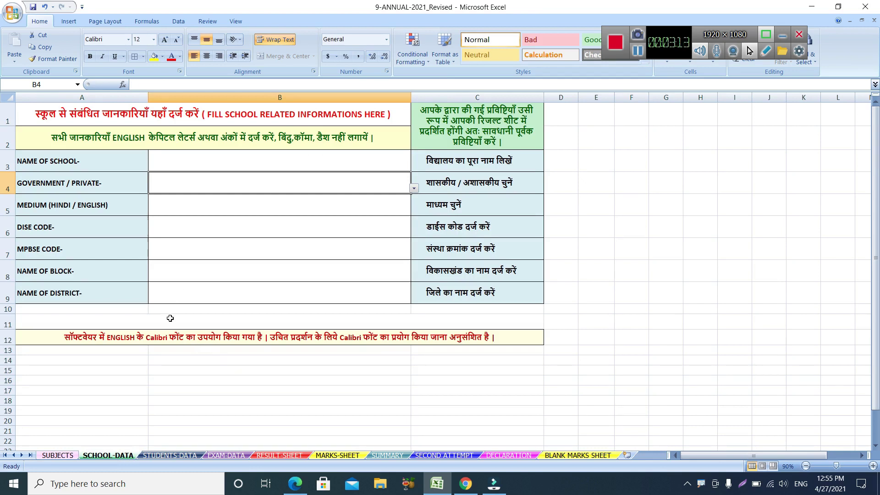
Check which font the blank SCHOOL-DATA school information form uses.
left_click(117, 38)
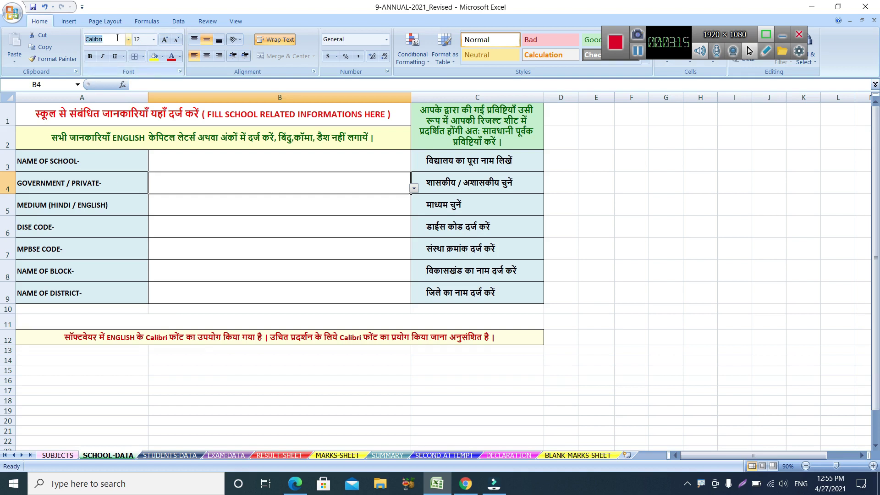
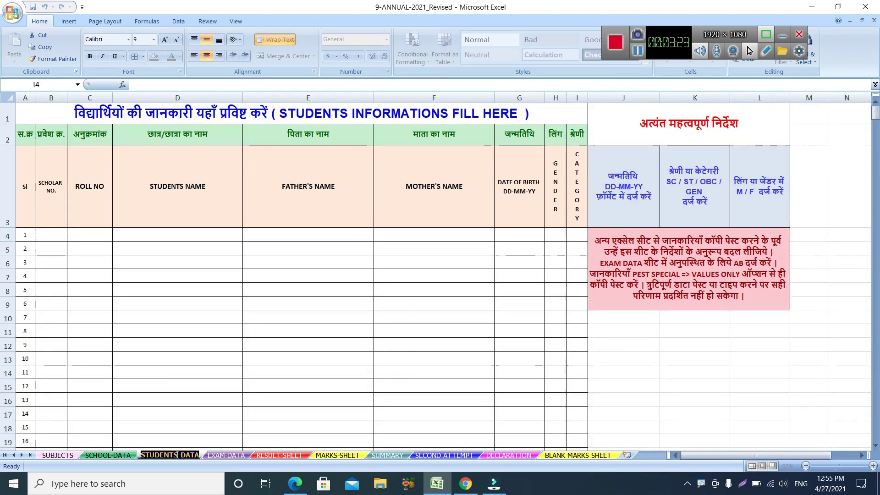
Check the first student's gender, category and scholar number cells, then go to the EXAM-DATA sheet.
left_click(558, 236)
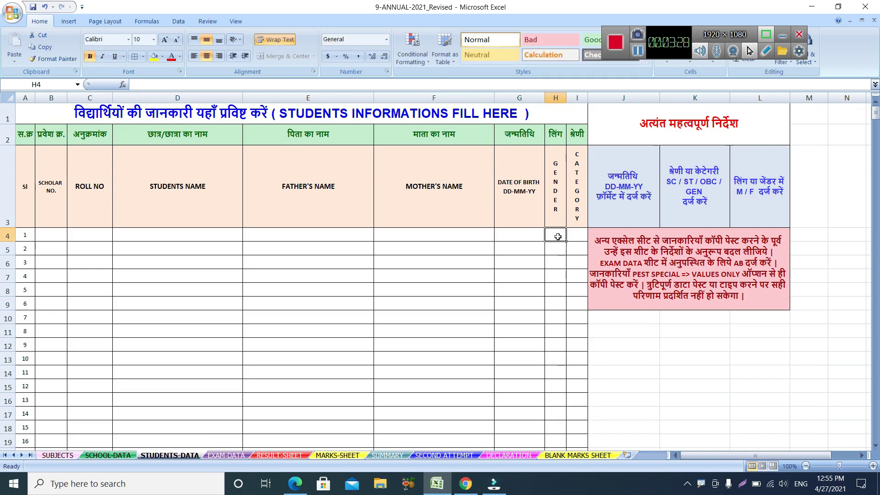
left_click(580, 235)
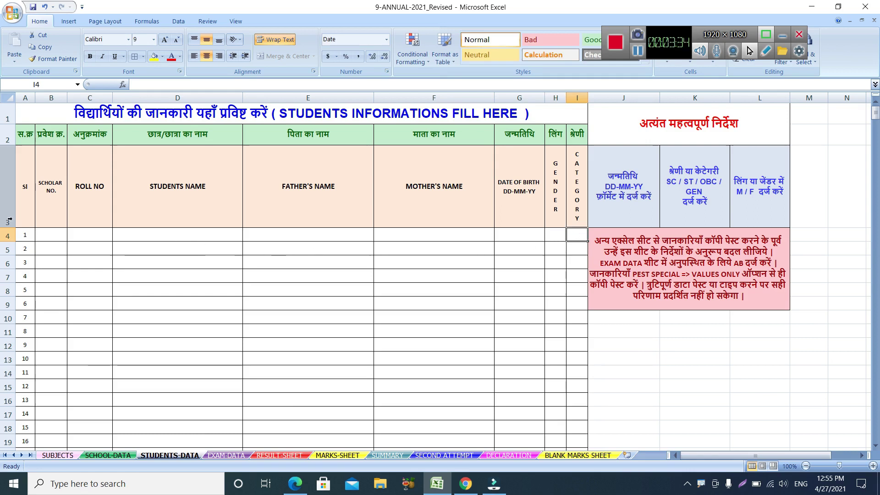
left_click(43, 235)
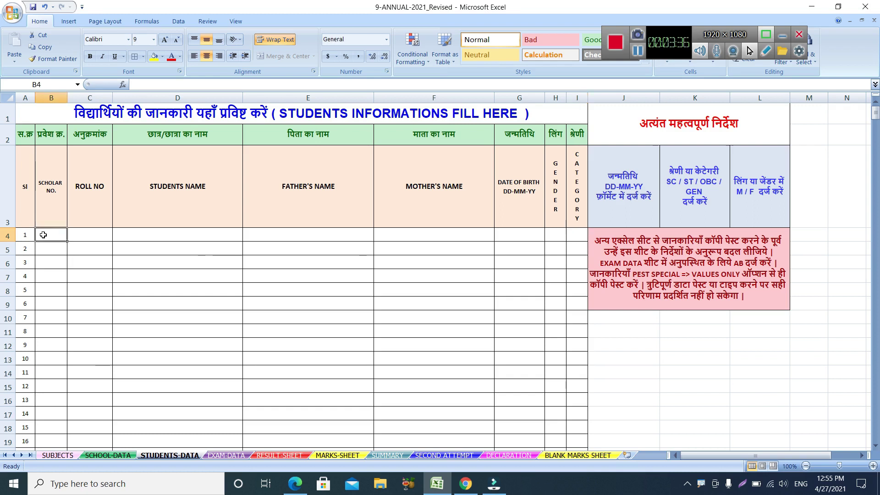
left_click(219, 456)
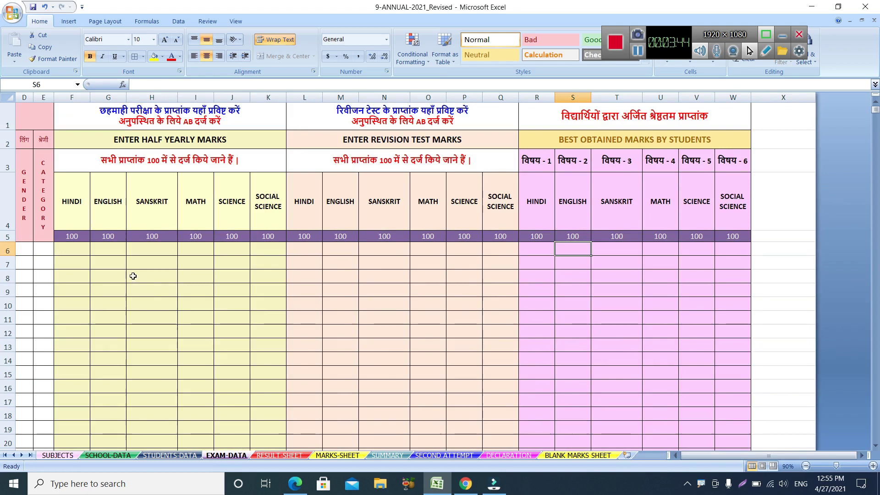
Enter the first student's Hindi marks, 55 half-yearly and 56 revision test, then view RESULT-SHEET.
left_click(79, 248)
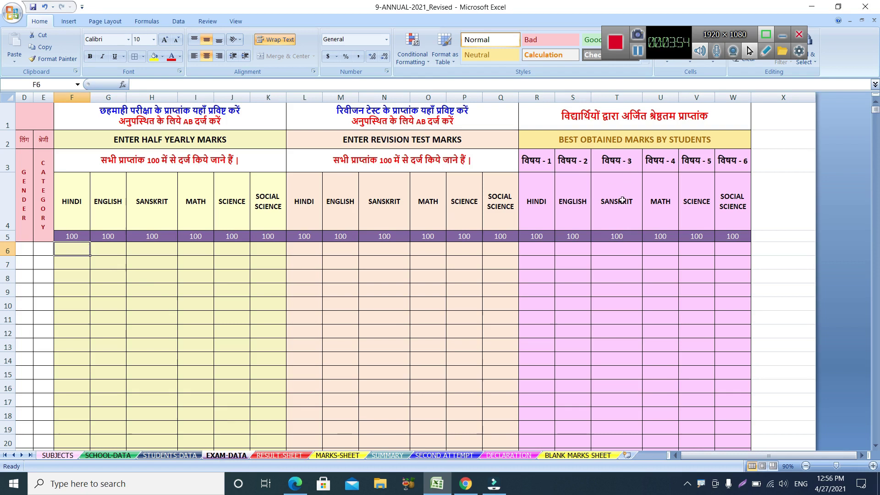
type("55")
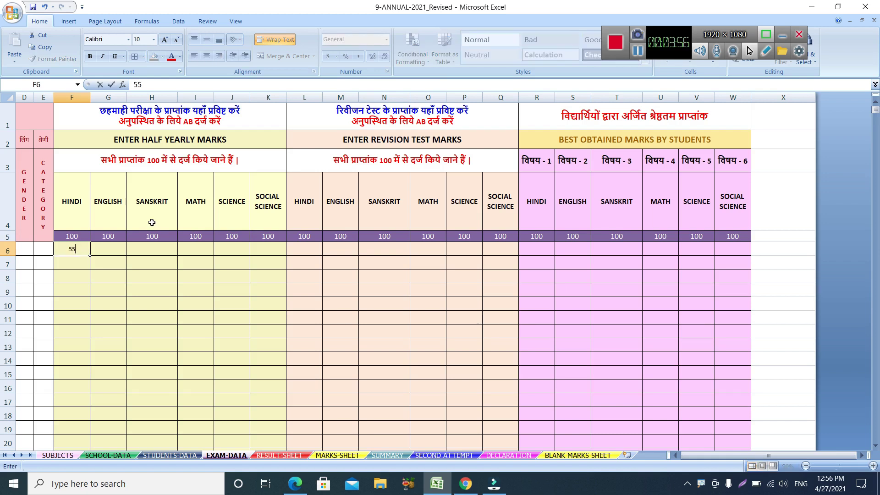
left_click(305, 251)
type("56")
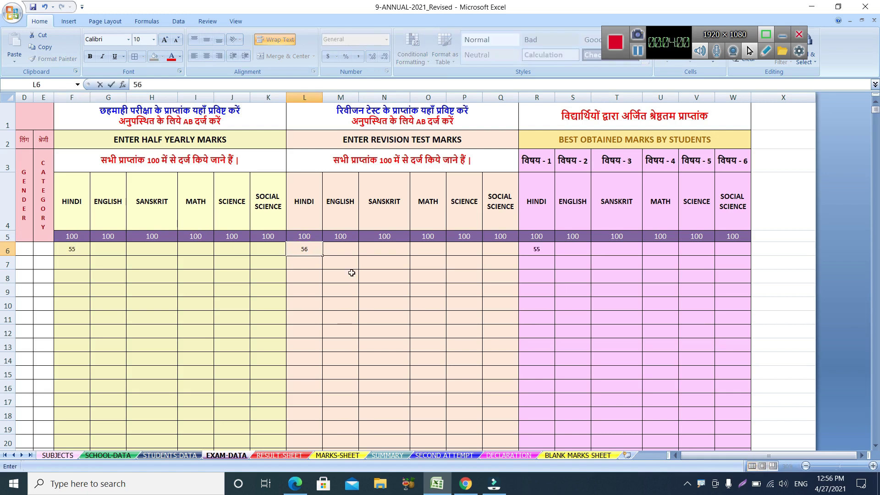
left_click(351, 273)
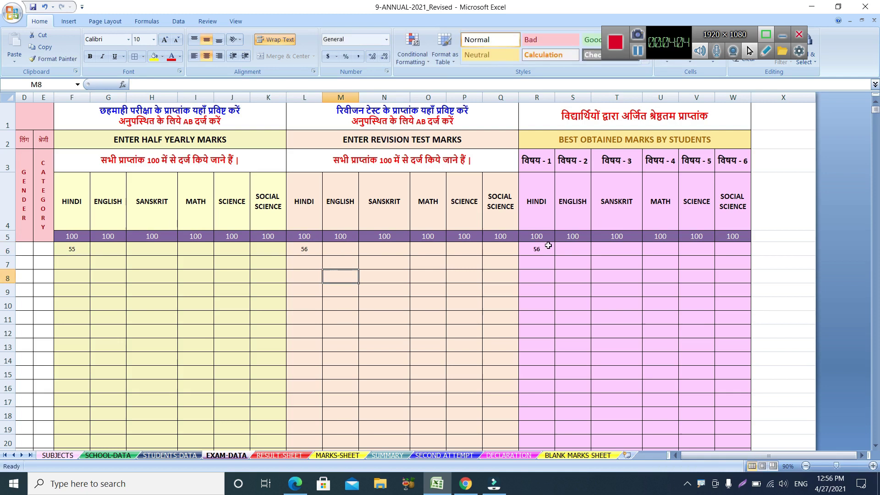
left_click(277, 455)
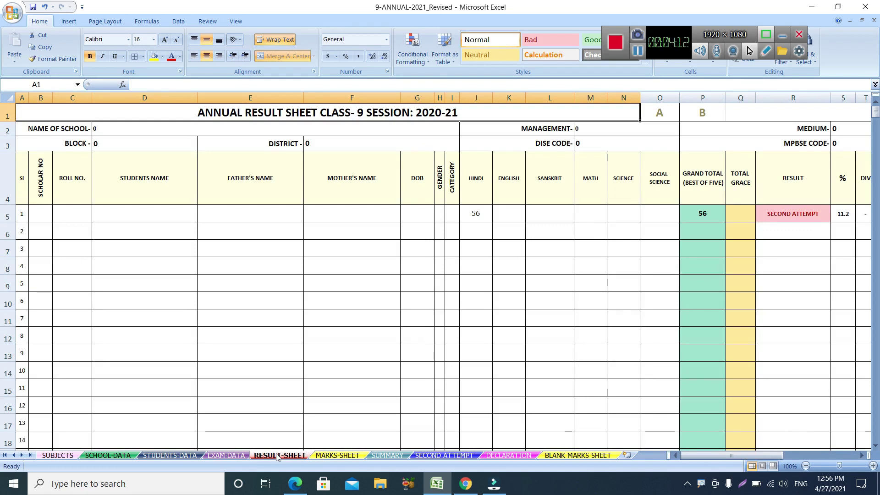
Show the MARKS-SHEET class IX 2020-21 annual examination marks statement.
left_click(329, 456)
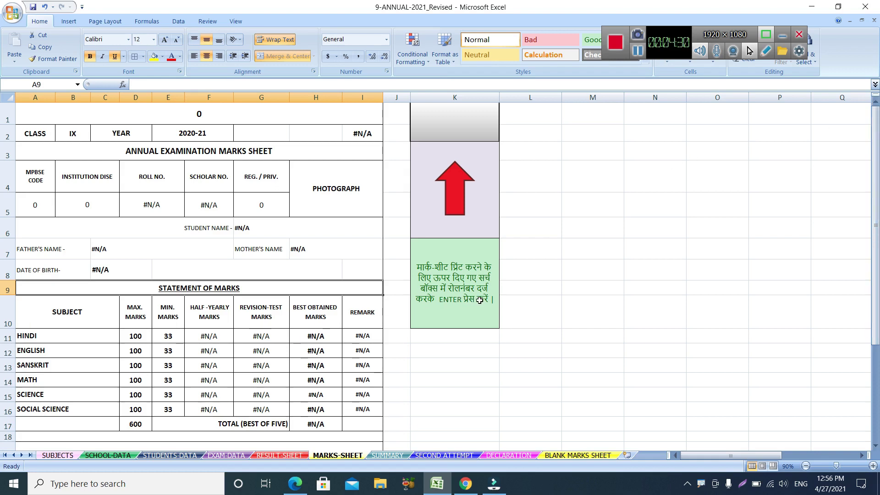
Look up roll number 1 in the K1 search box, then view the SUMMARY report.
left_click(464, 130)
type("1")
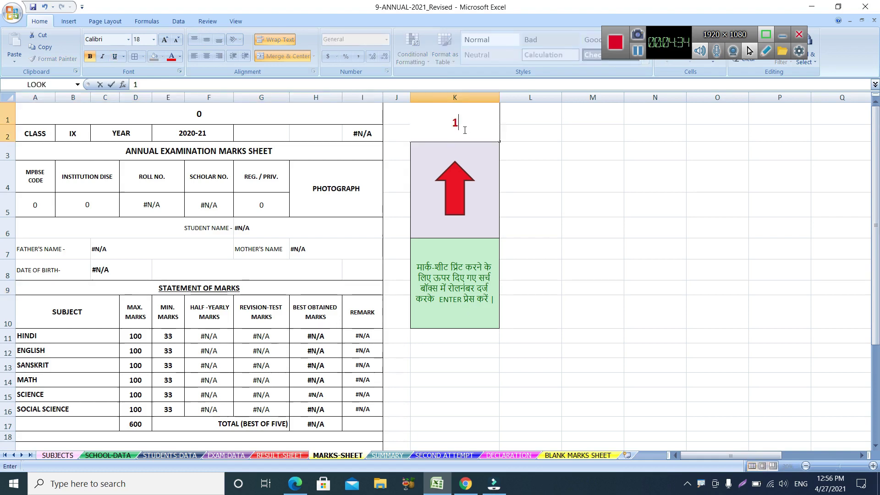
left_click(685, 270)
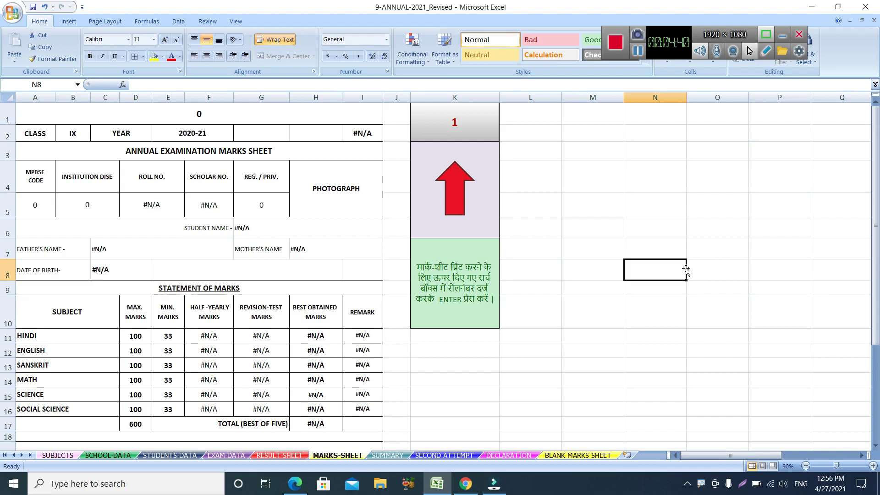
left_click(395, 453)
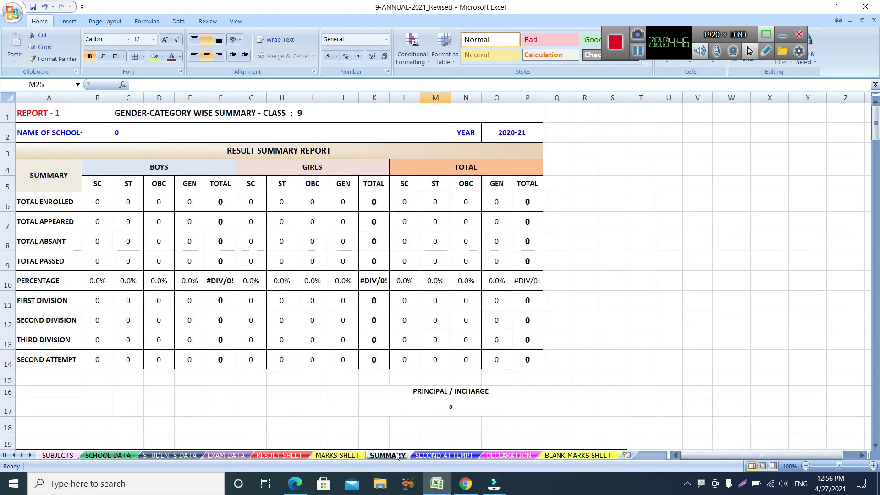
Show the 2020-21 class 9th SECOND ATTEMPT students list.
left_click(432, 455)
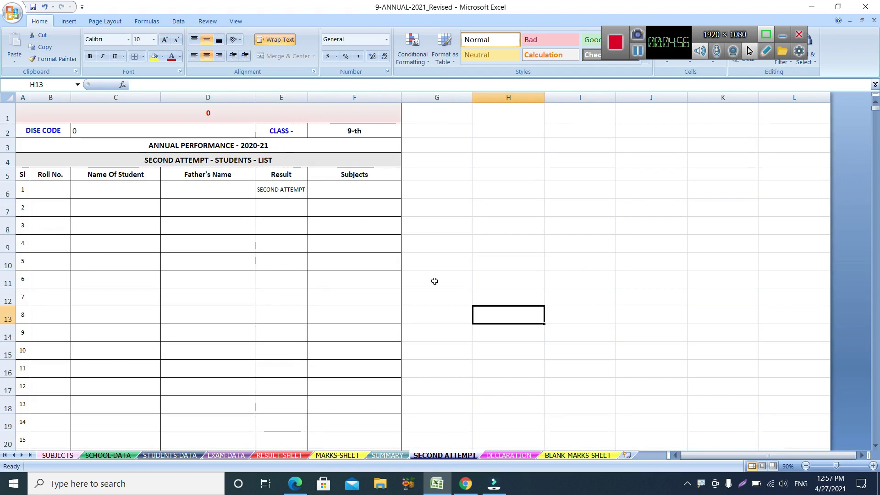
Show the DECLARATION sheet with the first student's 56 total marks.
left_click(522, 456)
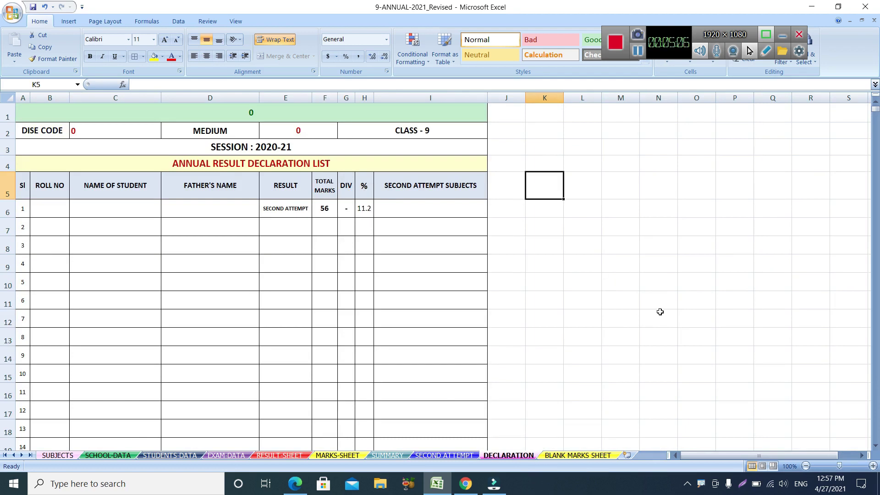
Show the empty BLANK MARKS SHEET annual examination form template.
left_click(565, 455)
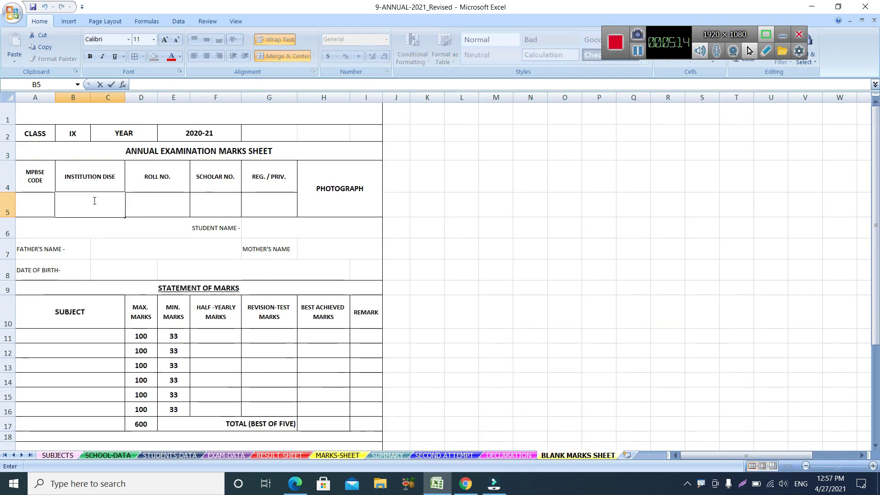
left_click(113, 339)
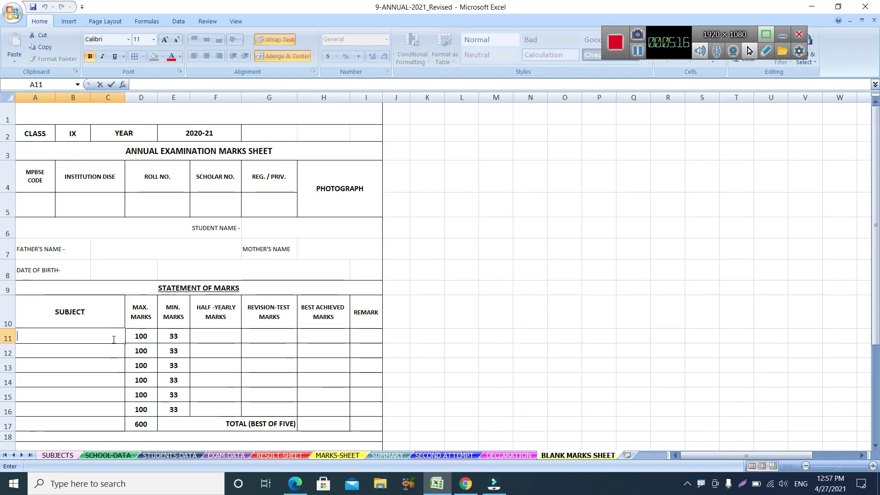
left_click(103, 352)
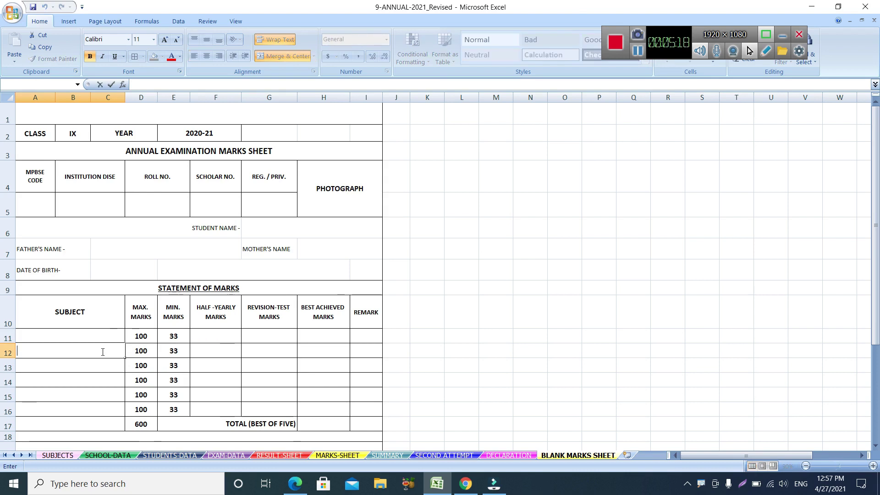